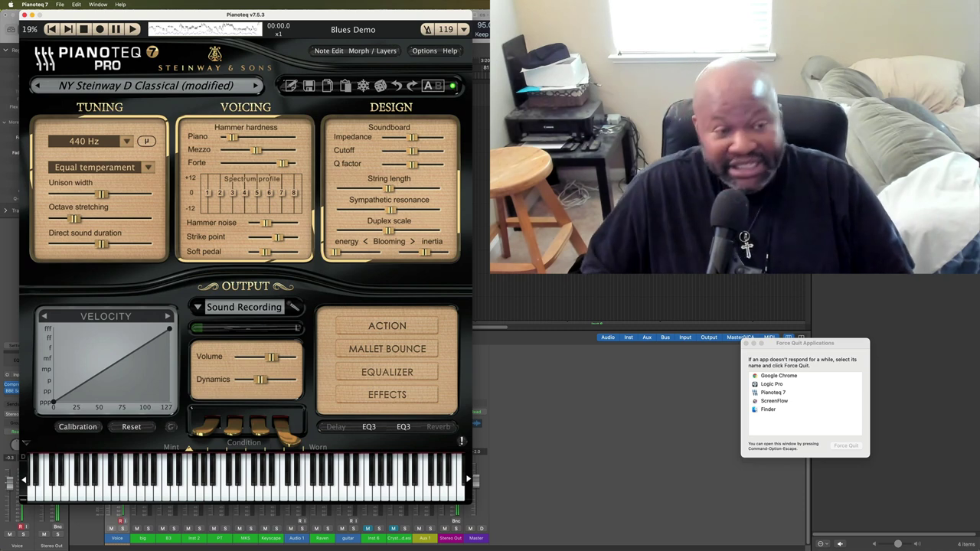
- Reload the unmodified NY Steinway D Classical preset from the preset menu
click(95, 92)
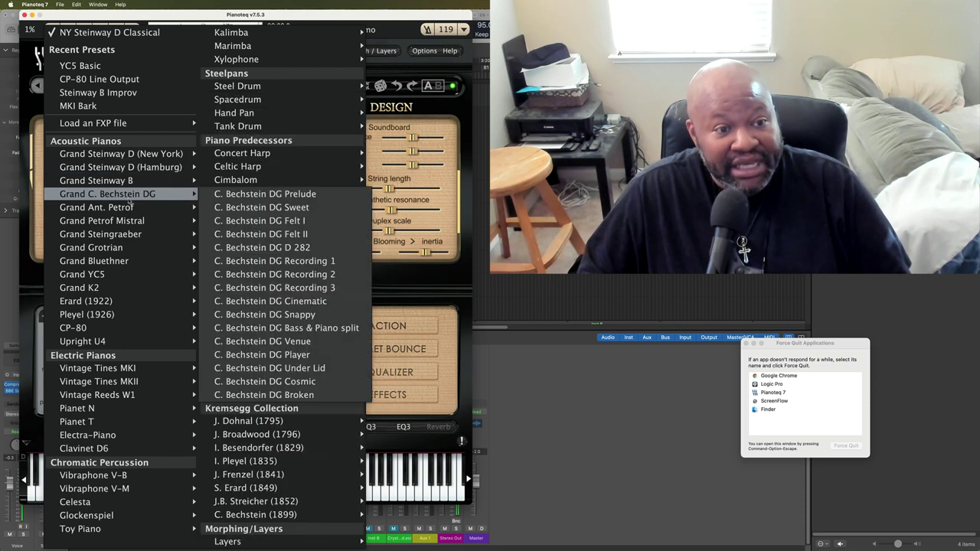
mouse_move(131, 208)
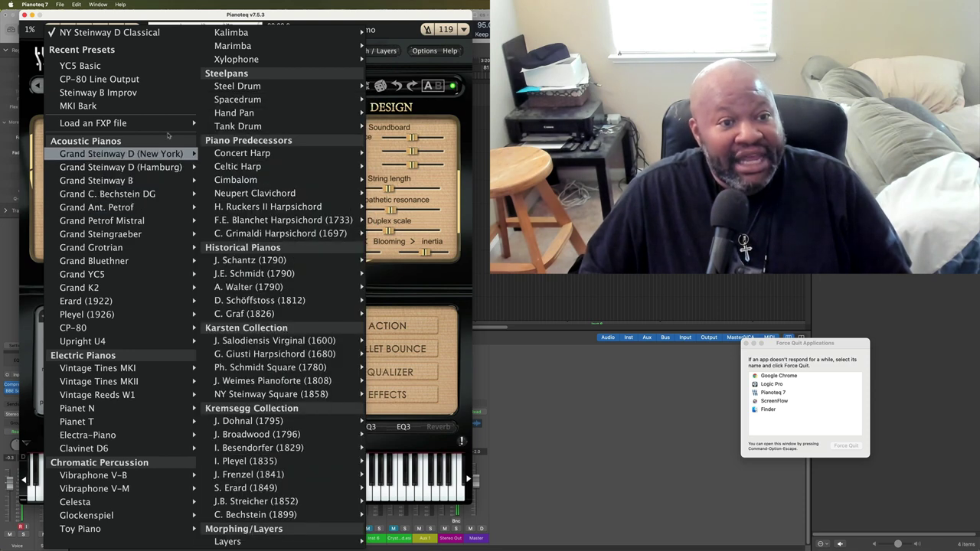
mouse_move(291, 33)
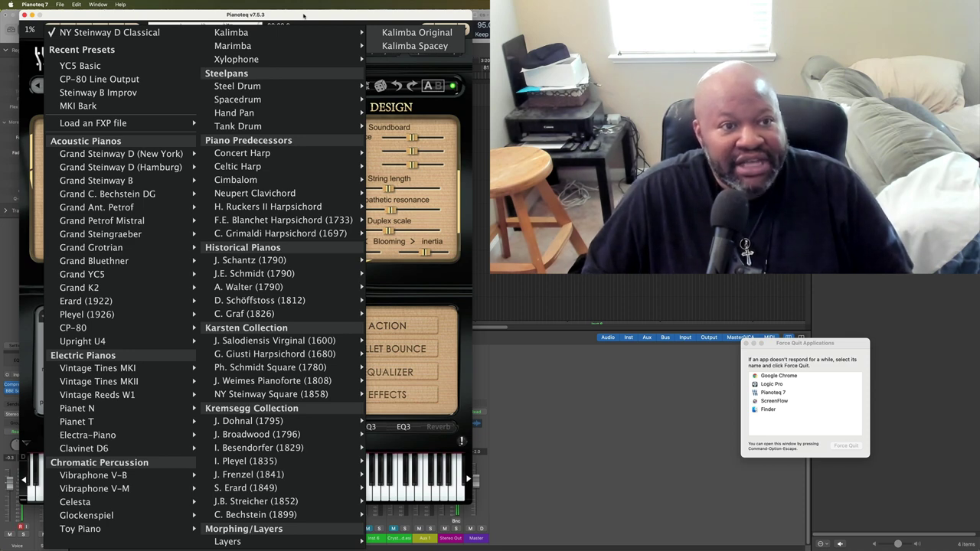
click(86, 33)
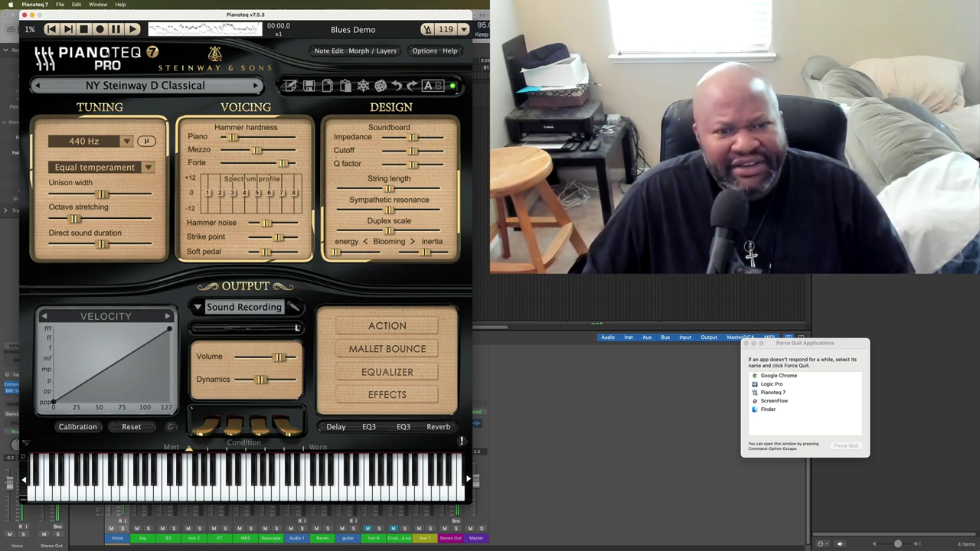
- Raise Sympathetic resonance in the Design panel to about 2.76
drag(389, 209, 446, 207)
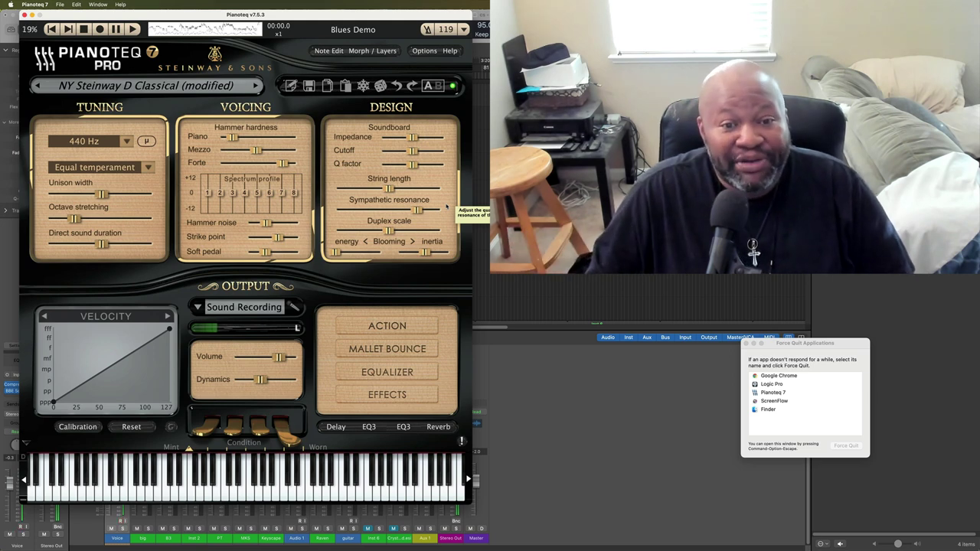
mouse_move(389, 188)
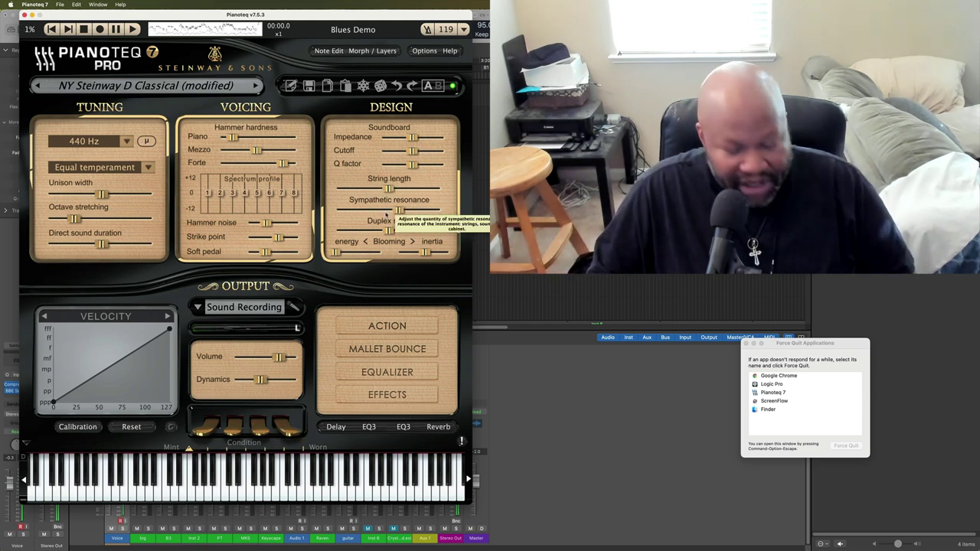
- Reset Sympathetic resonance to its default so the preset is no longer modified
double_click(398, 210)
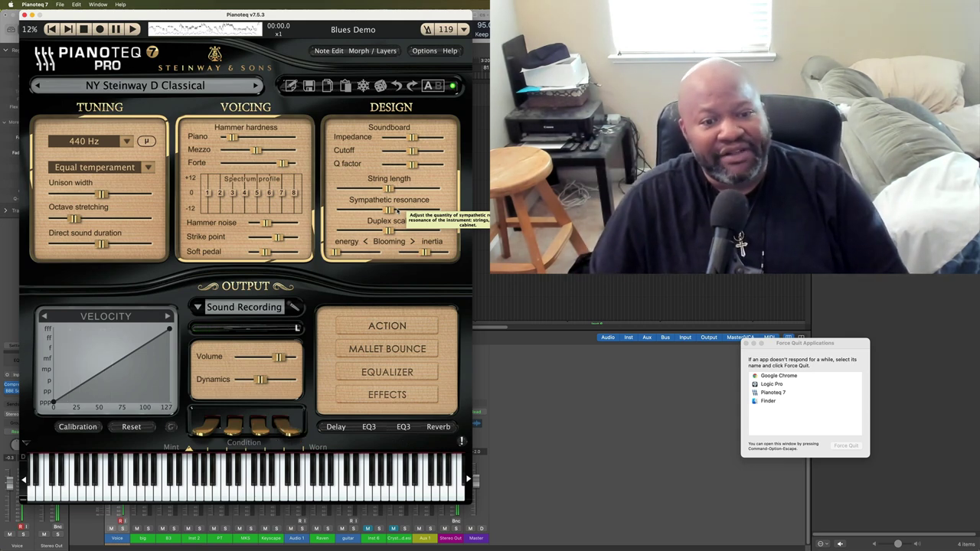
- Load Vibraphone V-B Tremo from Chromatic Percussion > Vibraphone V-B
click(153, 87)
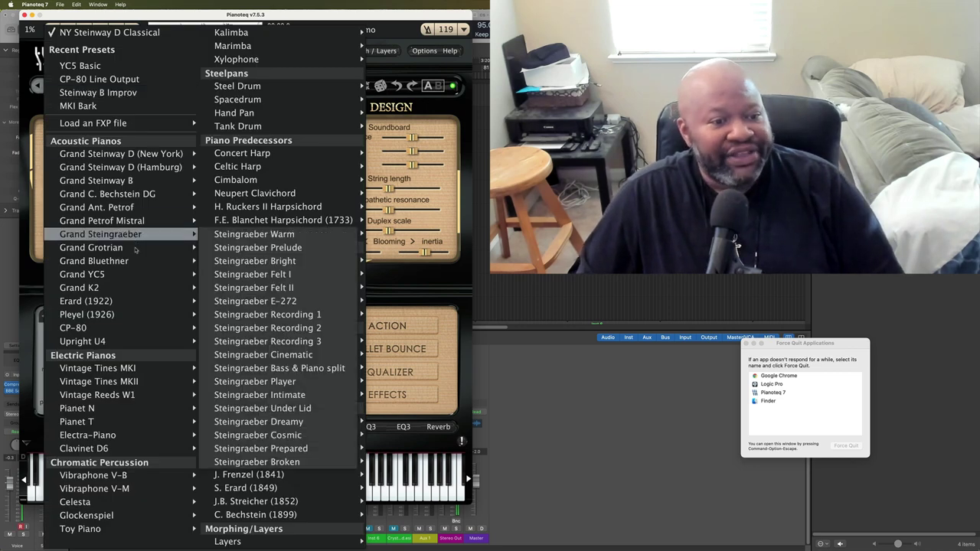
mouse_move(145, 198)
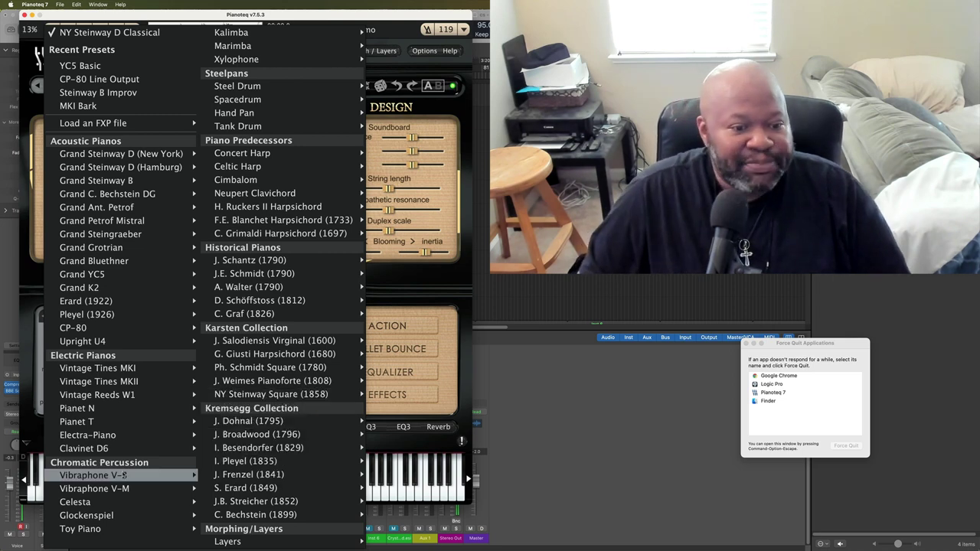
mouse_move(120, 478)
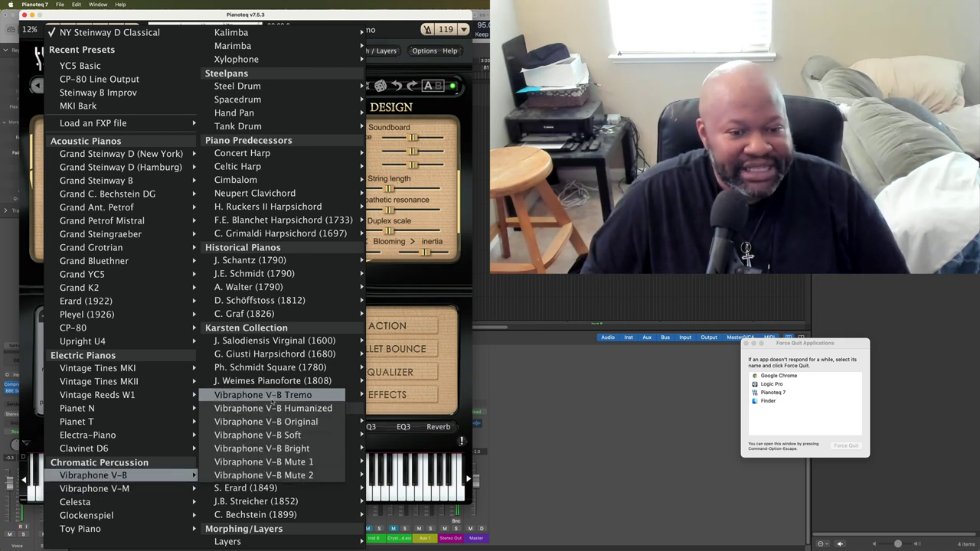
click(271, 398)
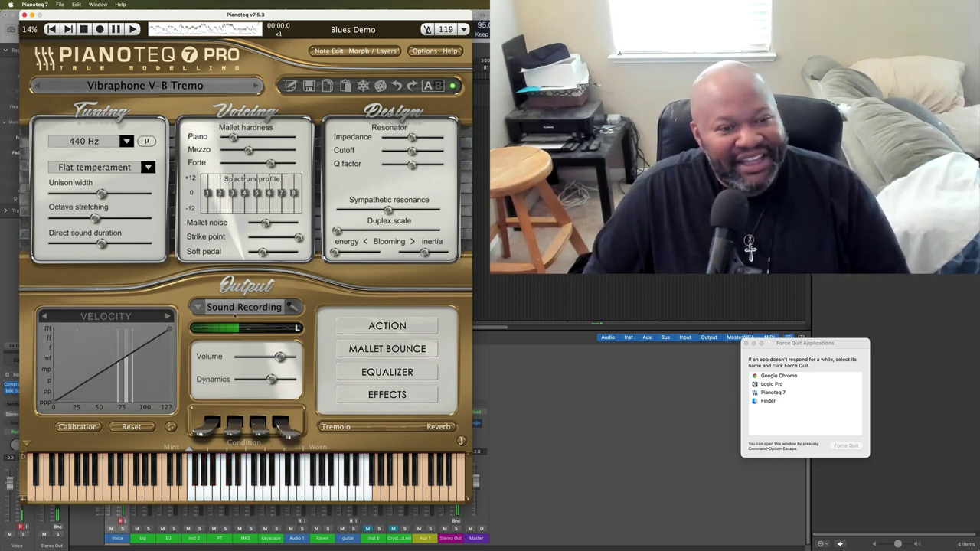
click(141, 89)
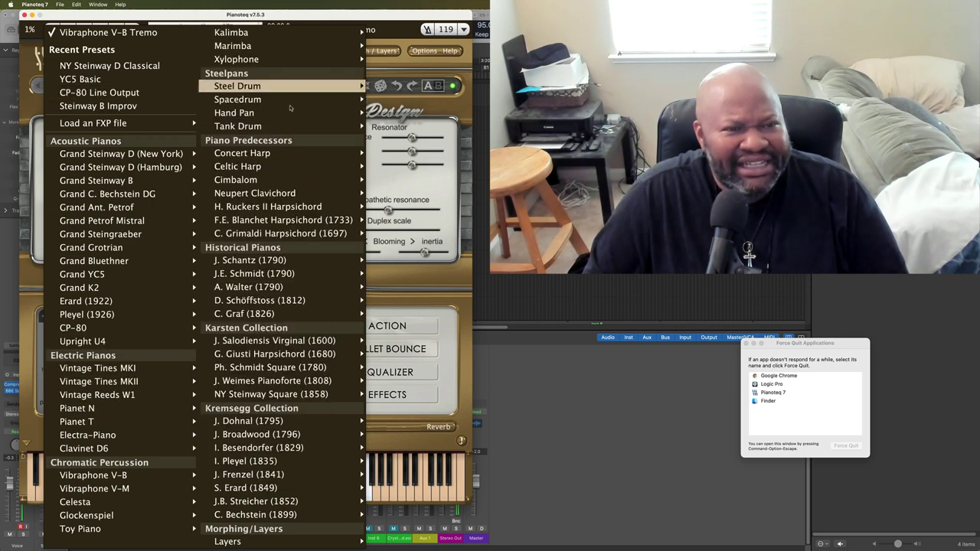
- Choose MKII Jazzy under Electric Pianos > Vintage Tines MKII
mouse_move(183, 373)
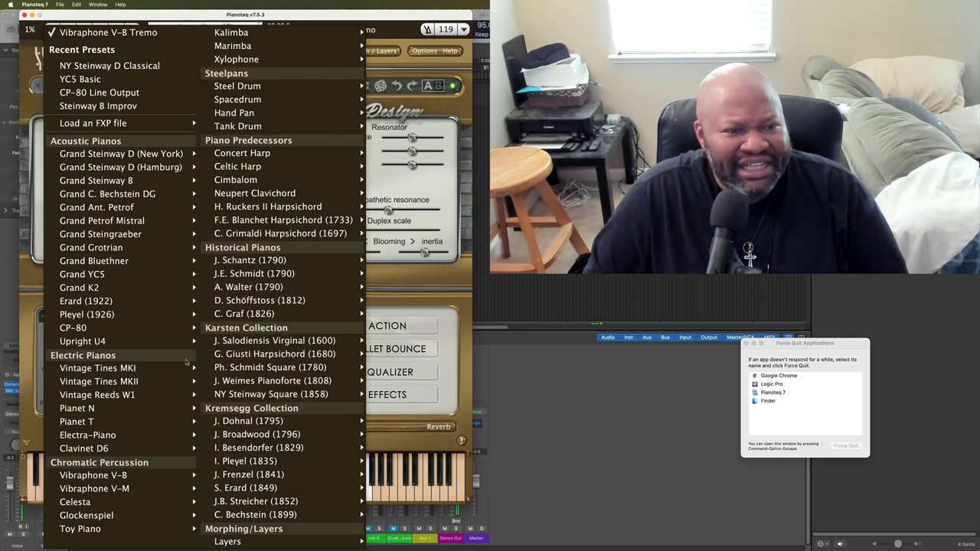
mouse_move(161, 393)
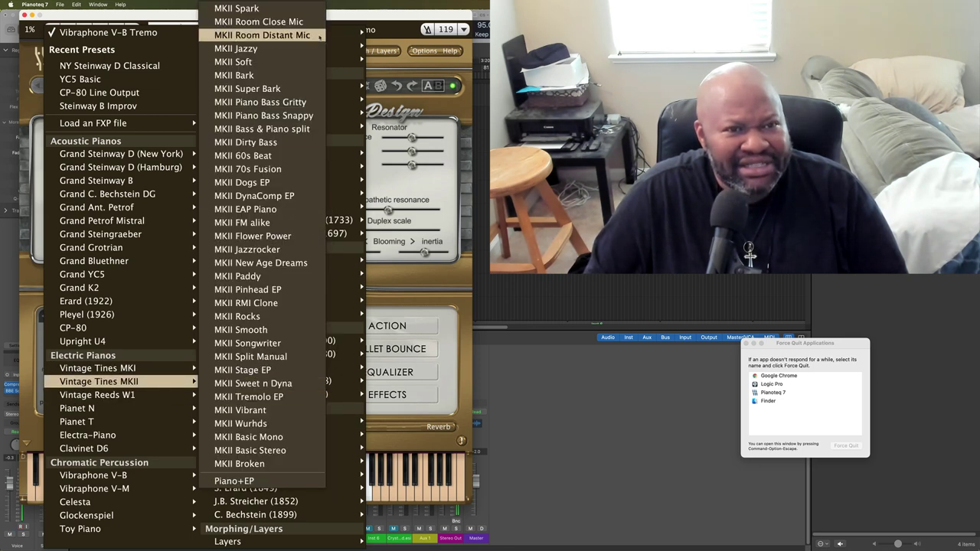
click(302, 46)
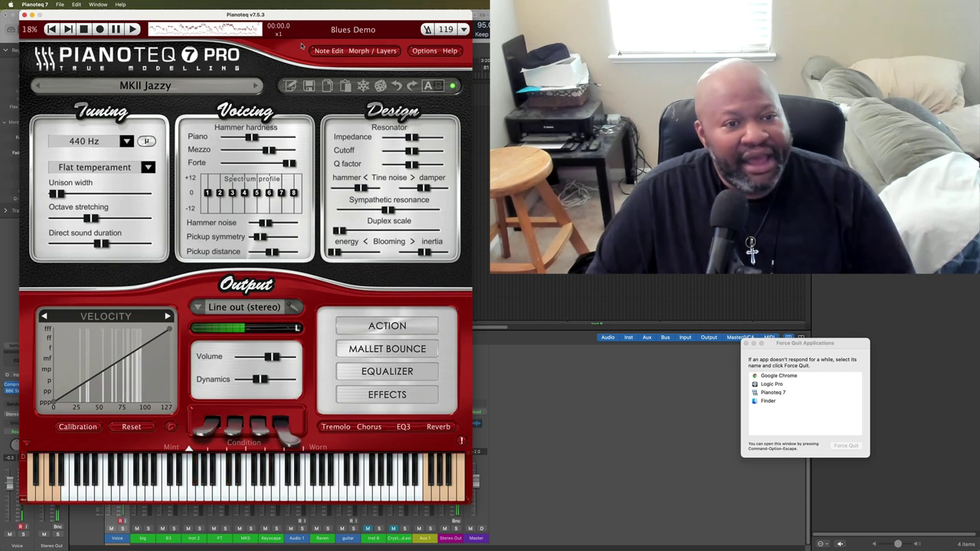
- Load CP-80 Line Output from Acoustic Pianos > CP-80
click(126, 86)
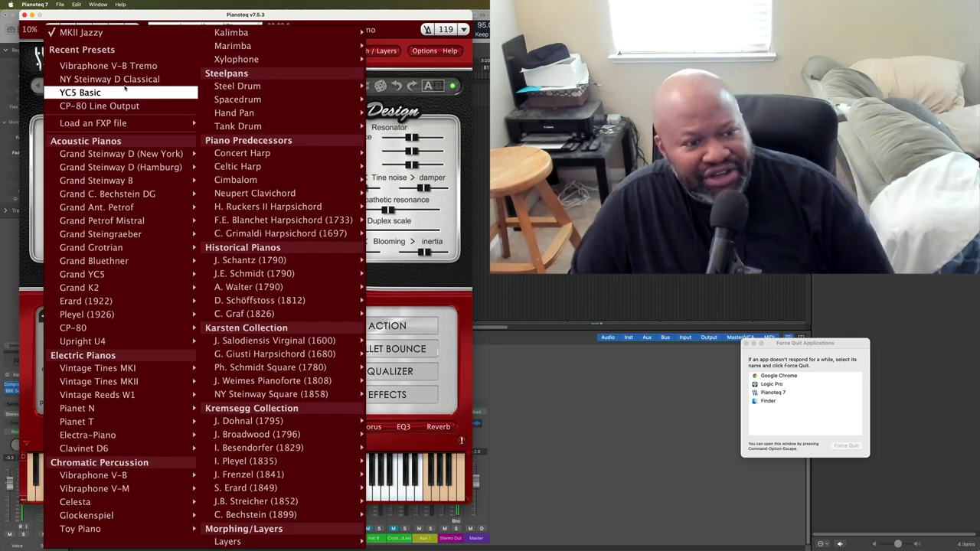
mouse_move(83, 328)
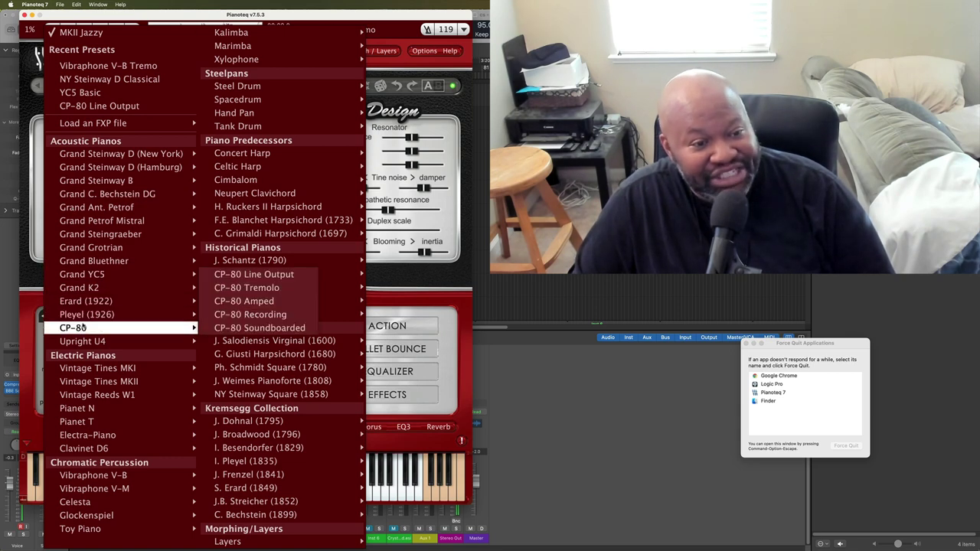
click(238, 274)
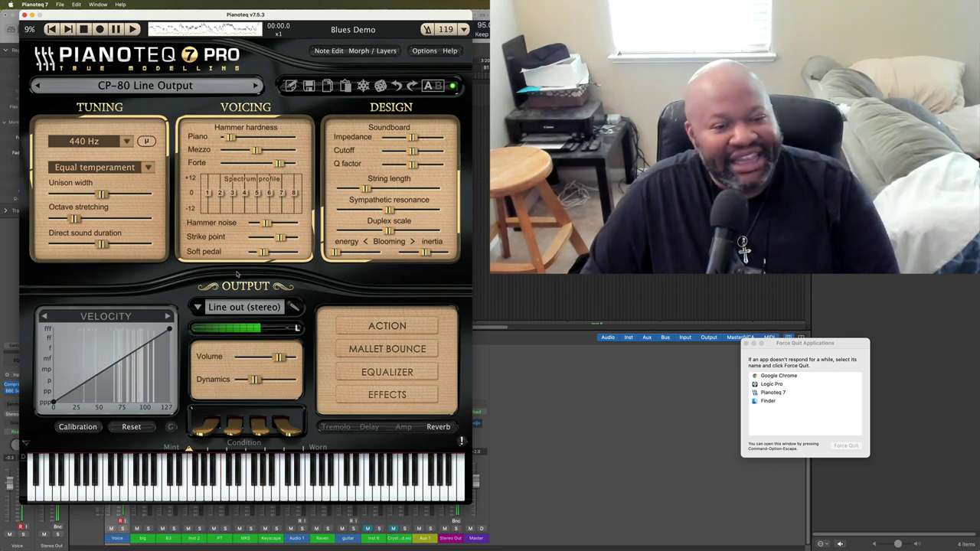
- Browse the preset list again and dismiss it, keeping CP-80 Line Output
click(150, 89)
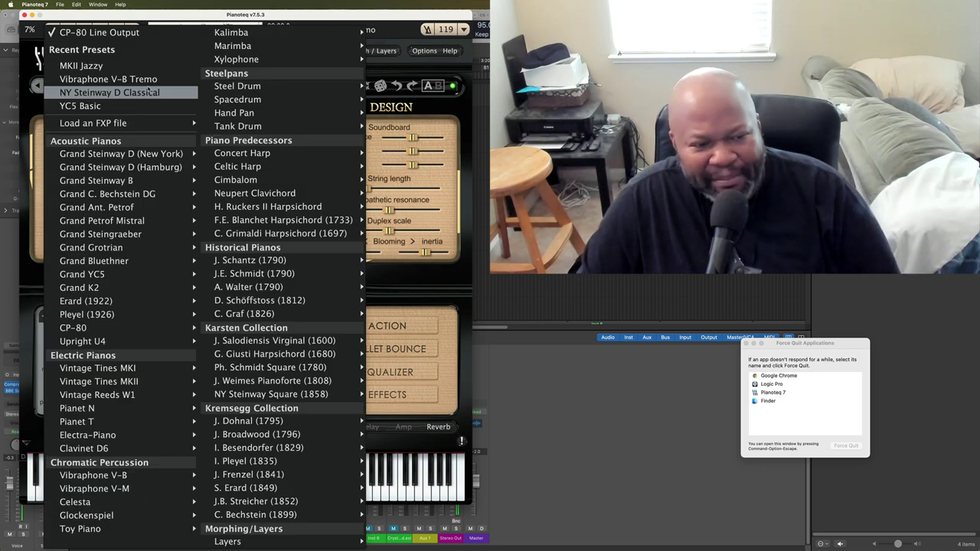
mouse_move(149, 213)
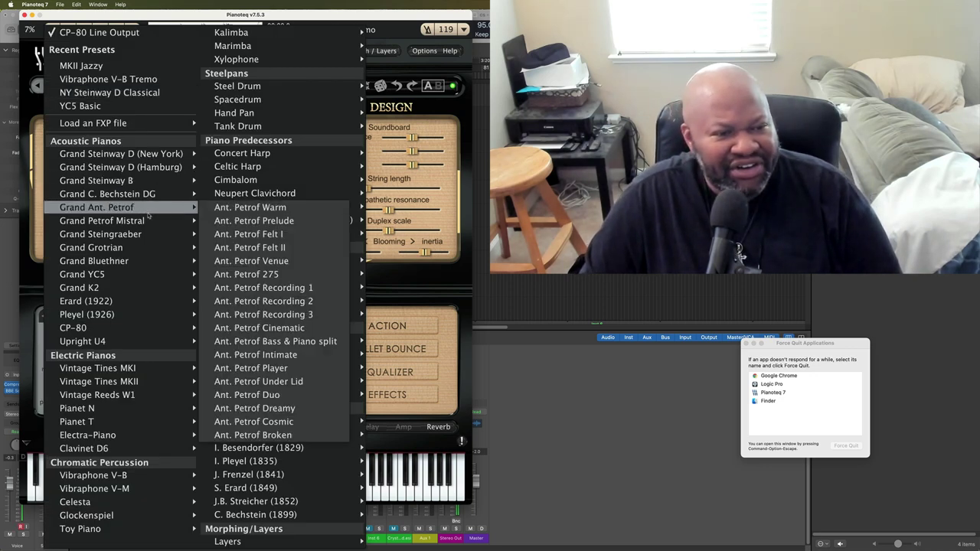
mouse_move(137, 274)
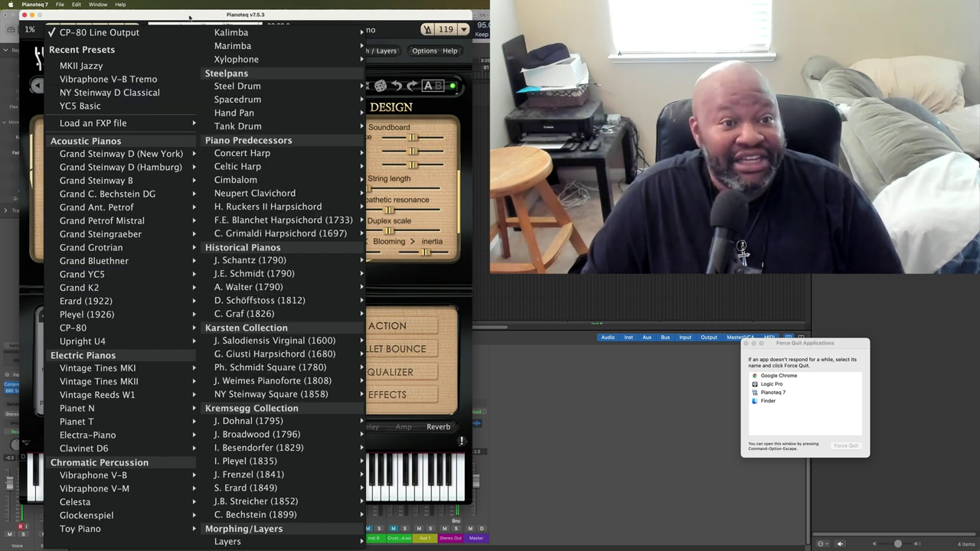
click(140, 33)
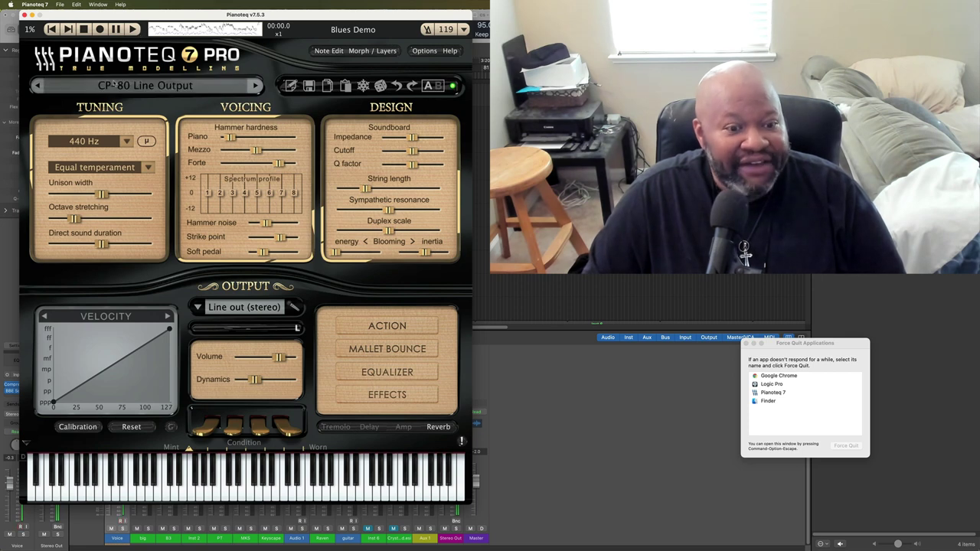
- Load Piano+EP and show its MKII Spark and Steinway B Improv layers
click(113, 86)
mouse_move(261, 539)
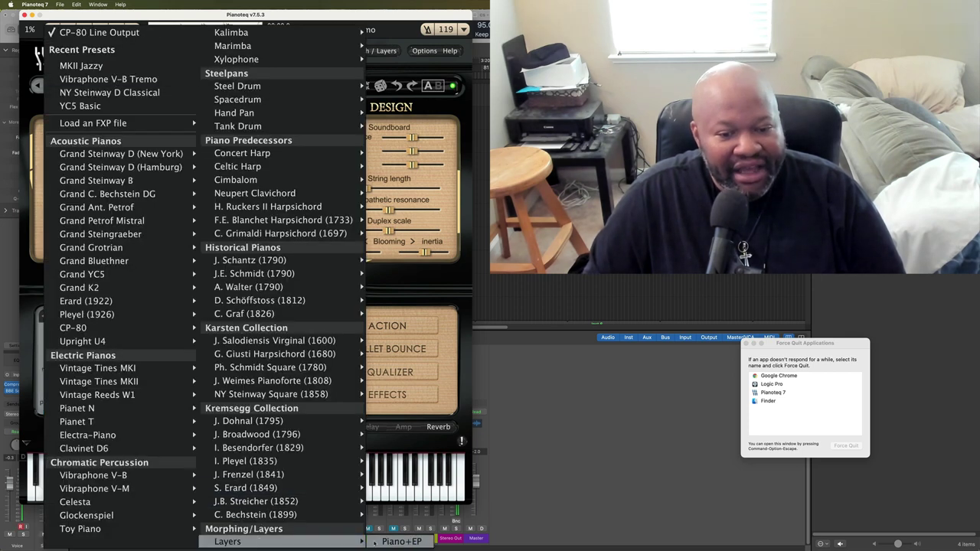
click(402, 541)
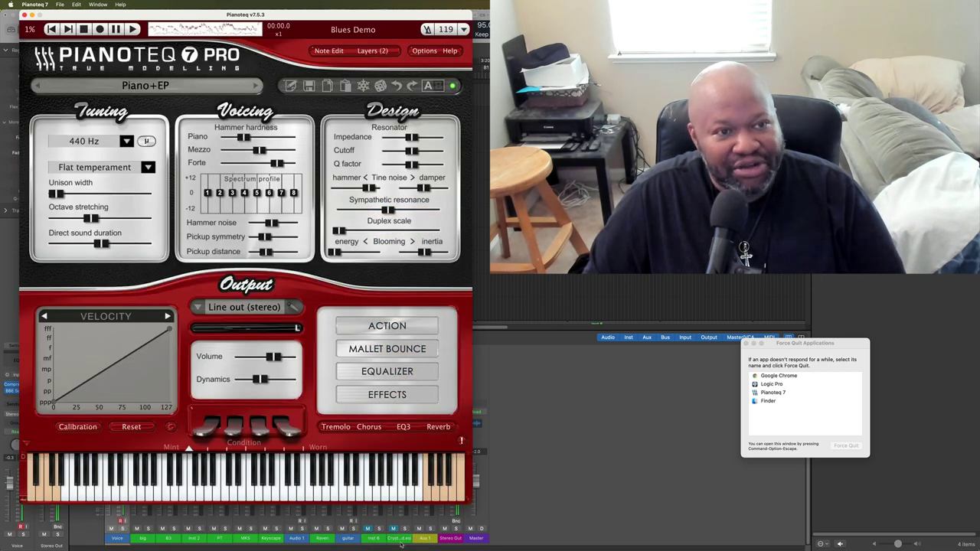
click(381, 52)
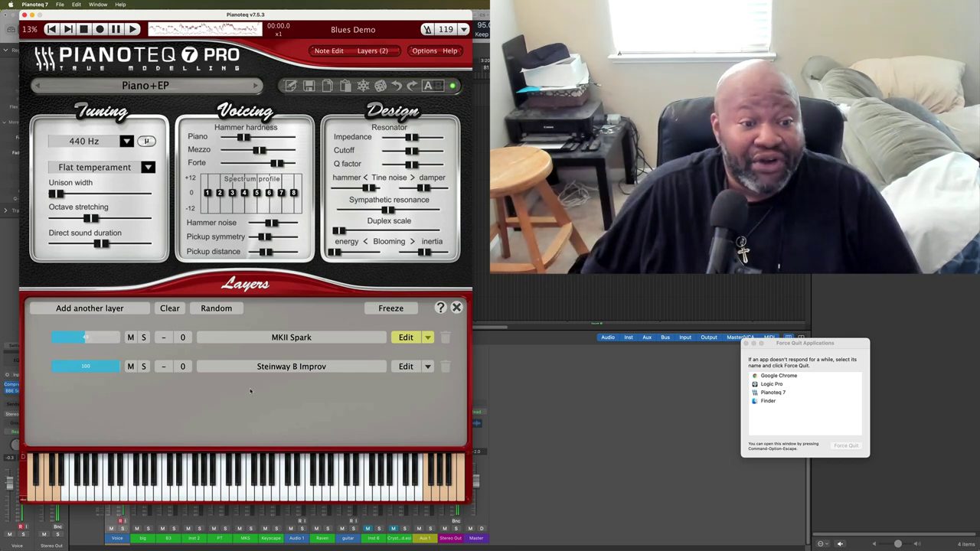
- Select NY Steinway D Classical, a simple preset with no morphing recipe or layers
click(122, 85)
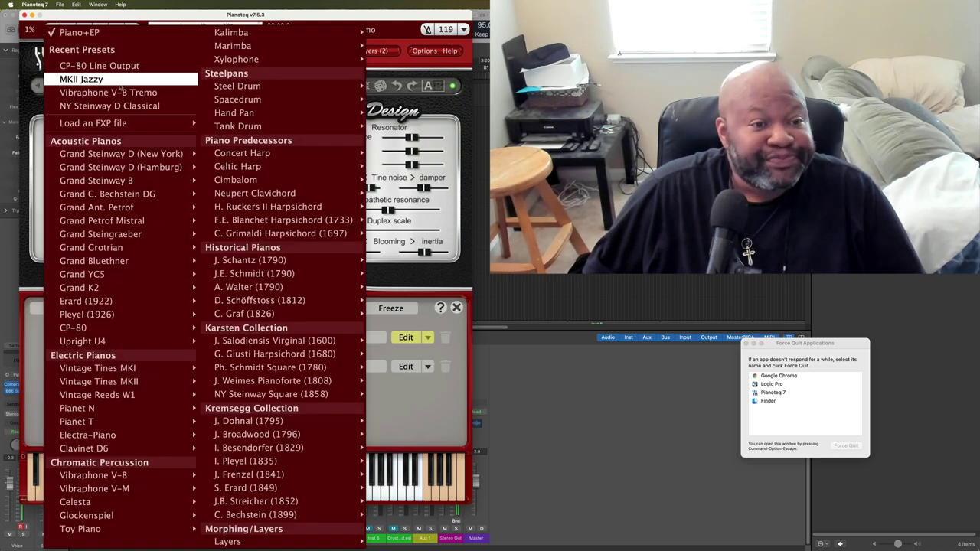
mouse_move(131, 181)
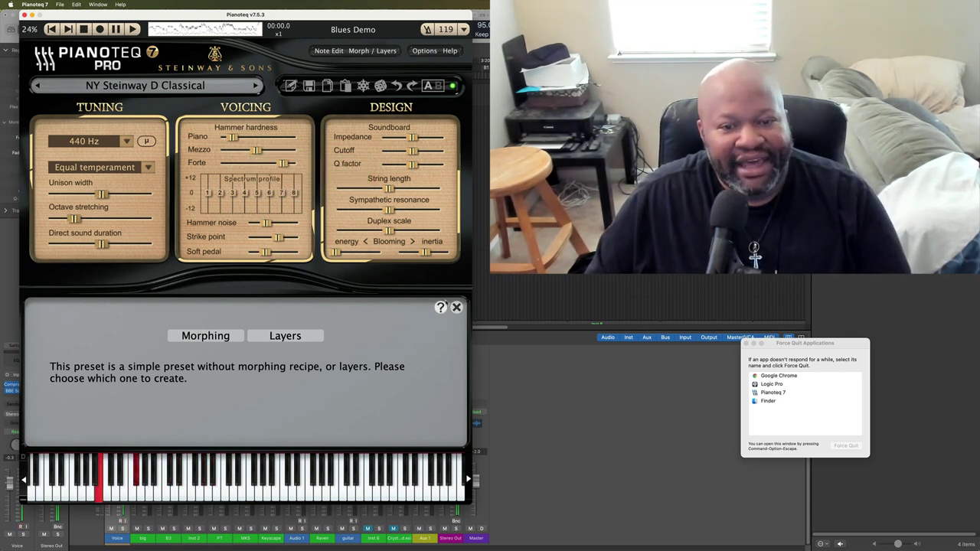
- Close the Morphing/Layers panel, then view the Delay/EQ/Reverb effects and close them
click(457, 307)
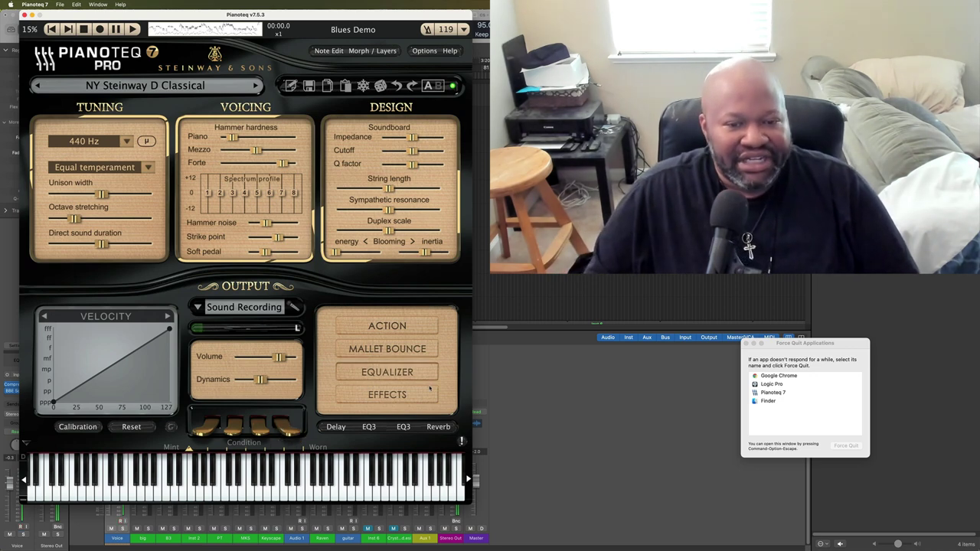
click(381, 396)
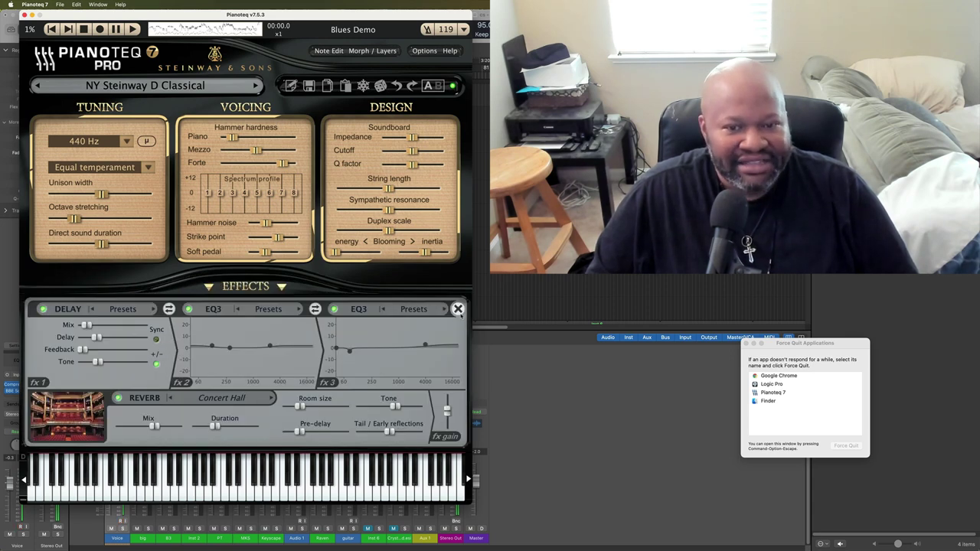
click(458, 308)
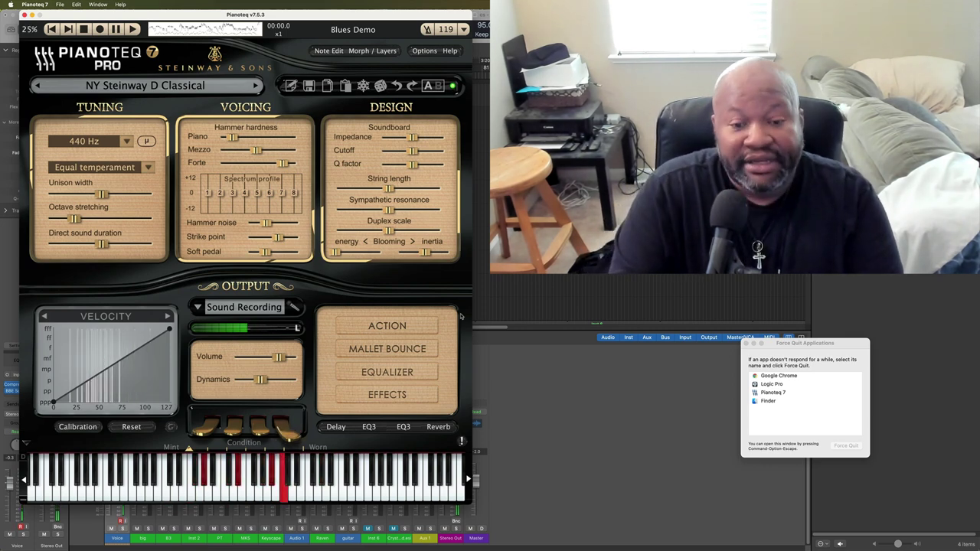
- Load Concert Harp Daily from Piano Predecessors > Concert Harp
click(131, 85)
mouse_move(127, 316)
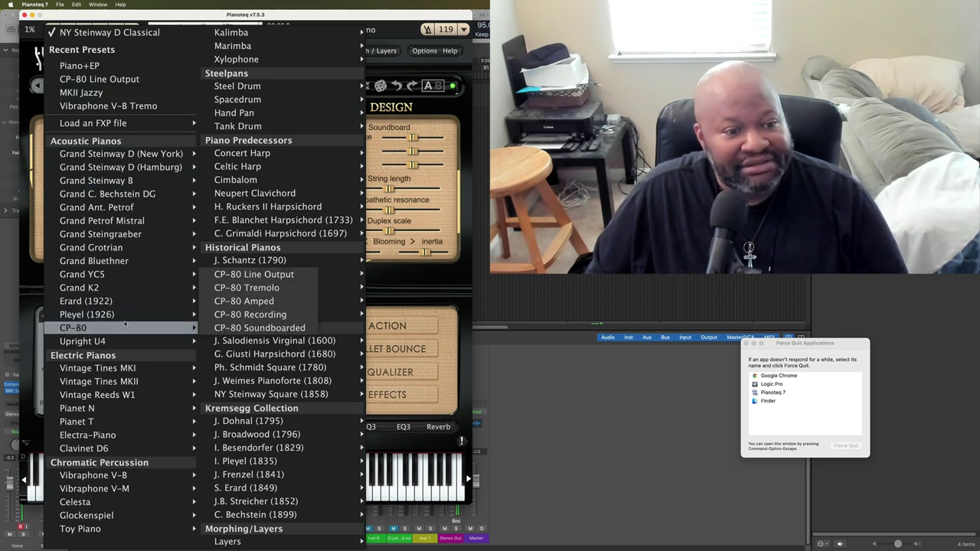
mouse_move(141, 422)
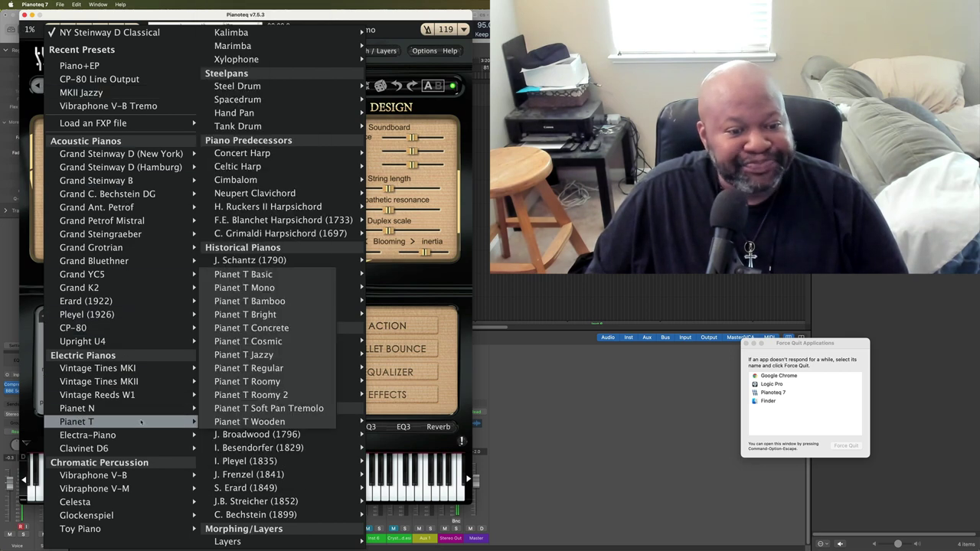
mouse_move(253, 154)
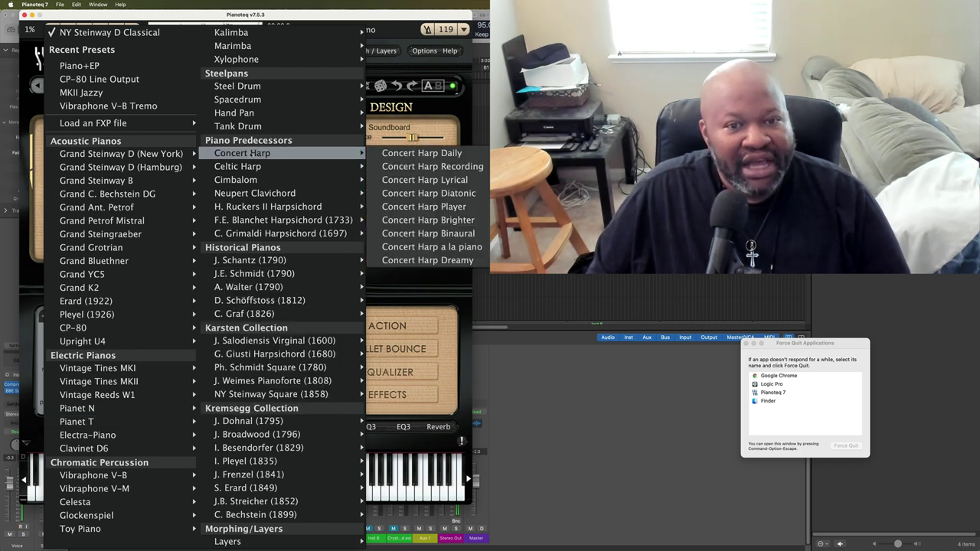
click(403, 153)
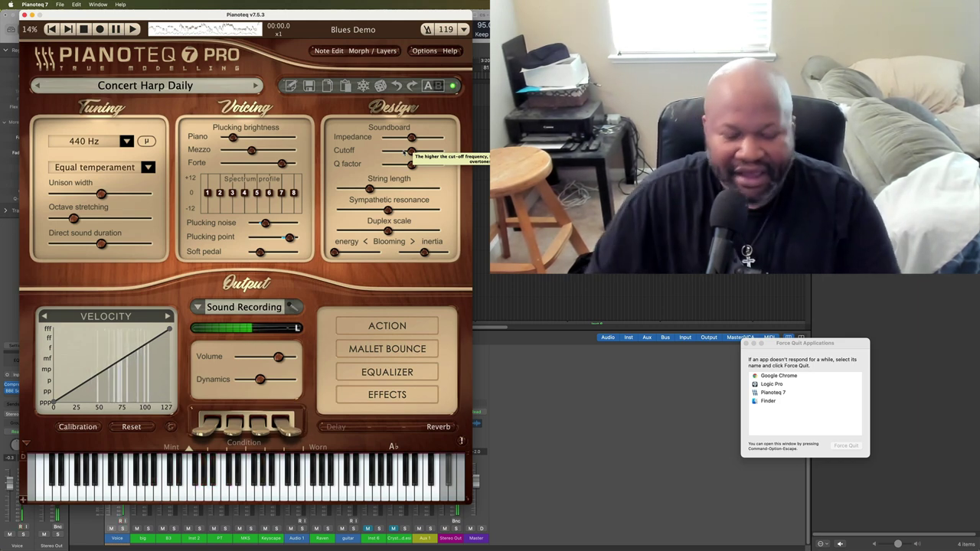
- Load the Steel Drum - natural preset from the Steelpans > Steel Drum presets, replacing Concert Harp Daily
click(145, 85)
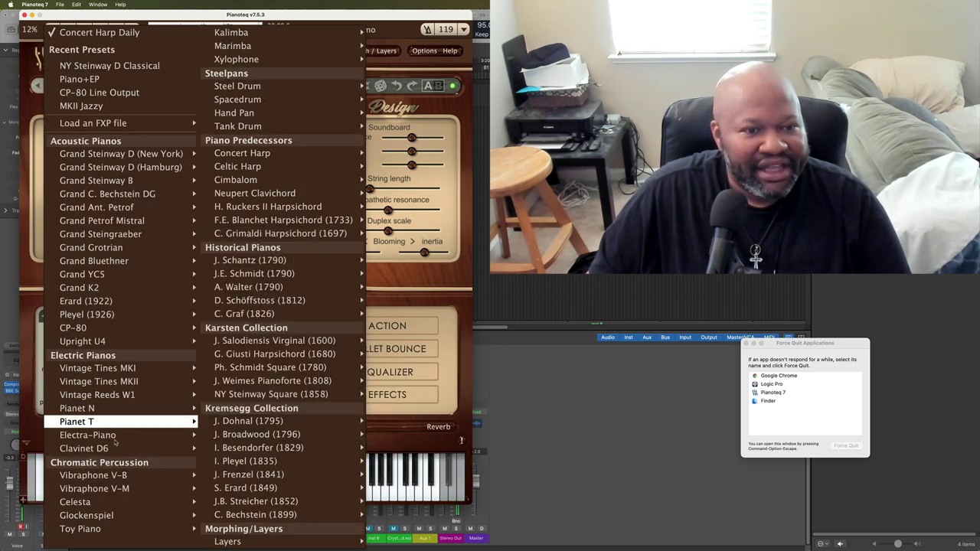
mouse_move(113, 488)
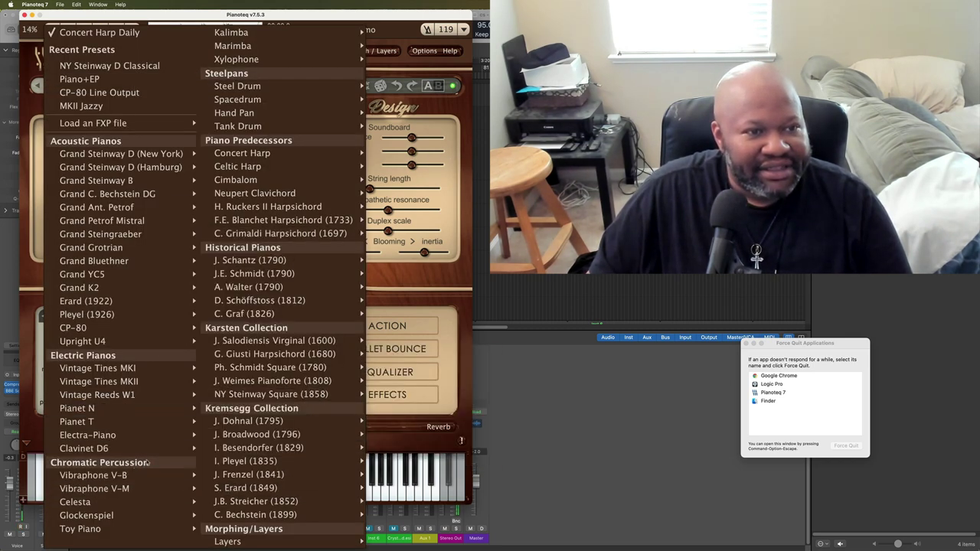
mouse_move(231, 362)
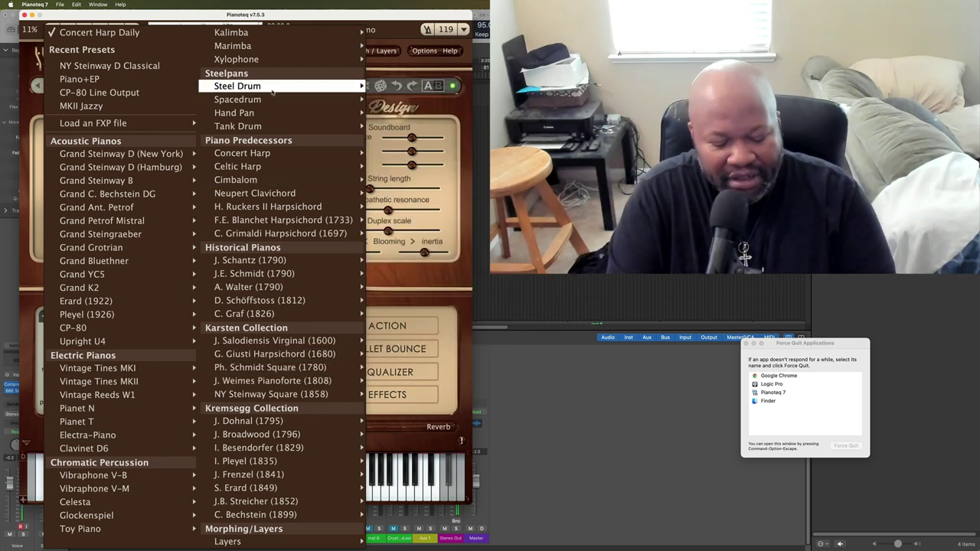
mouse_move(318, 86)
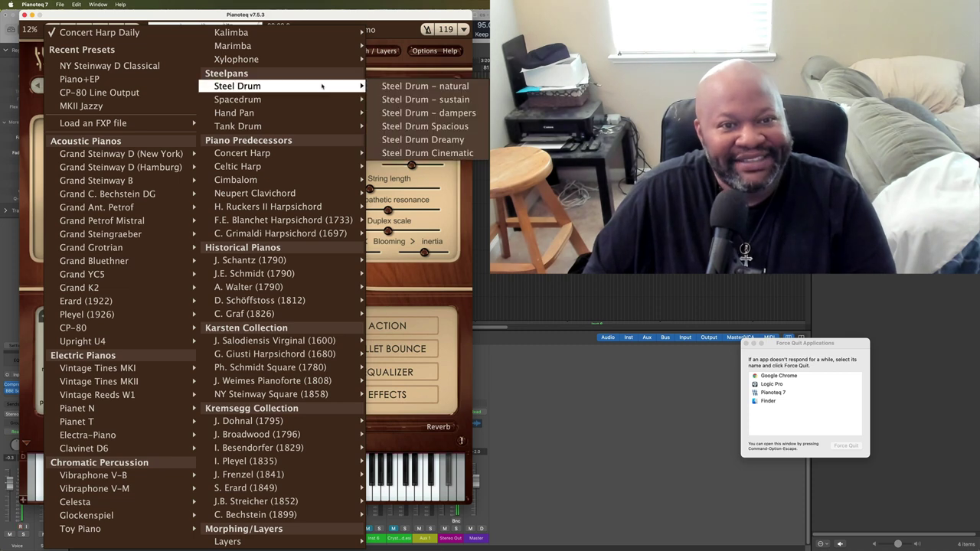
click(442, 90)
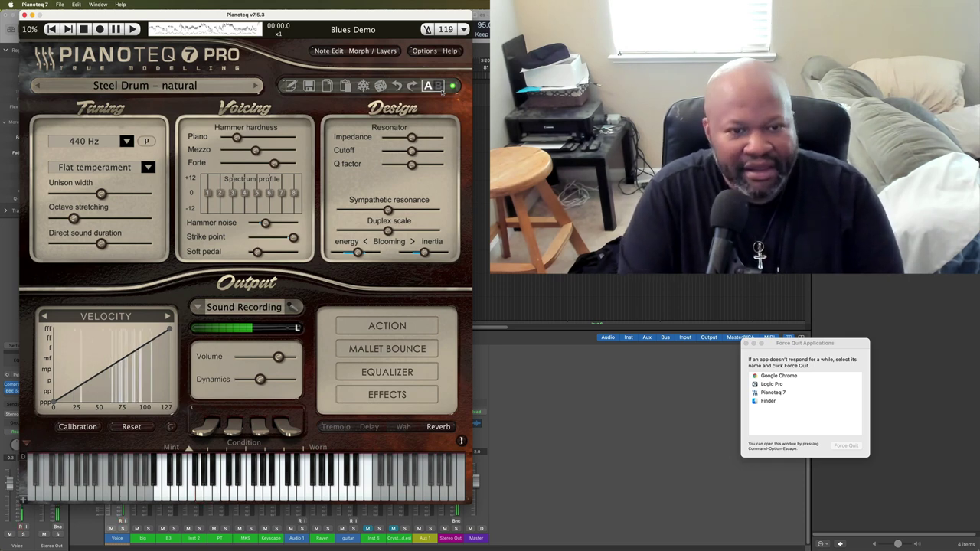
- Load the J. Schantz preset from Historical Pianos > J. Schantz (1790), replacing Steel Drum - natural
click(154, 85)
mouse_move(156, 249)
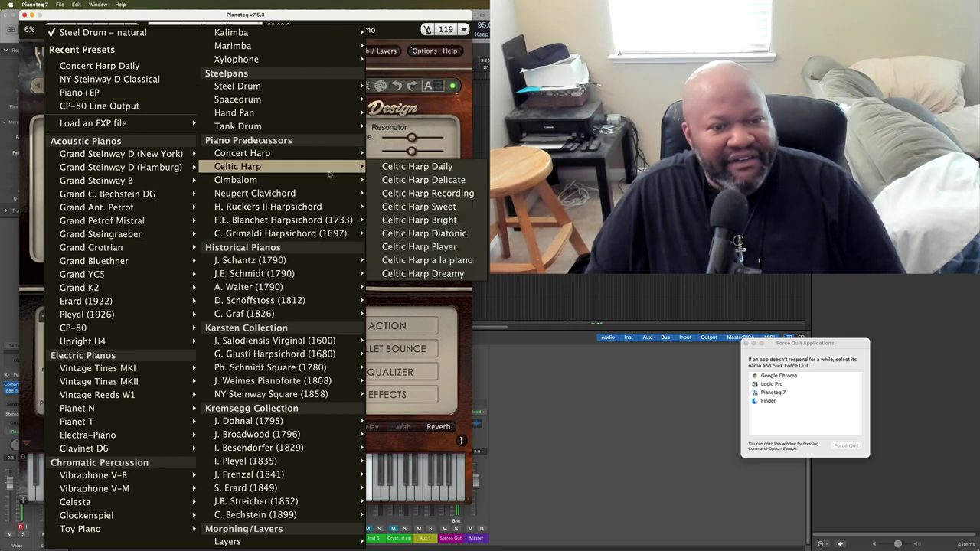
mouse_move(307, 263)
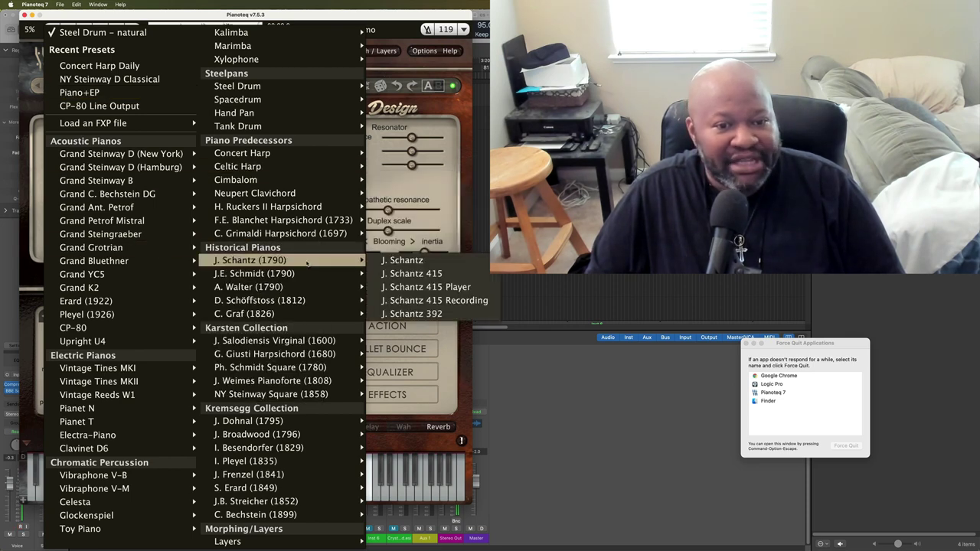
click(398, 261)
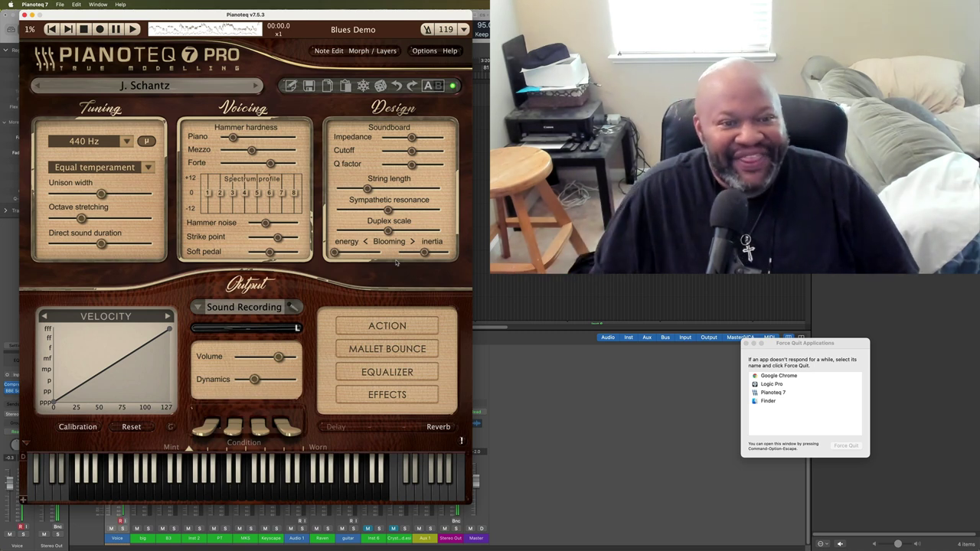
- Load the Pianet N Basic electric piano preset, replacing J. Schantz
click(170, 87)
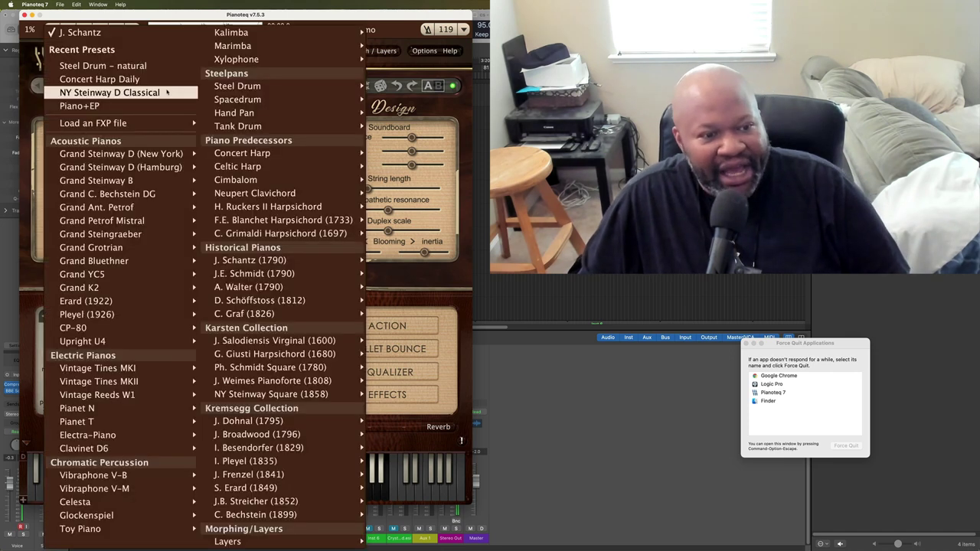
mouse_move(130, 411)
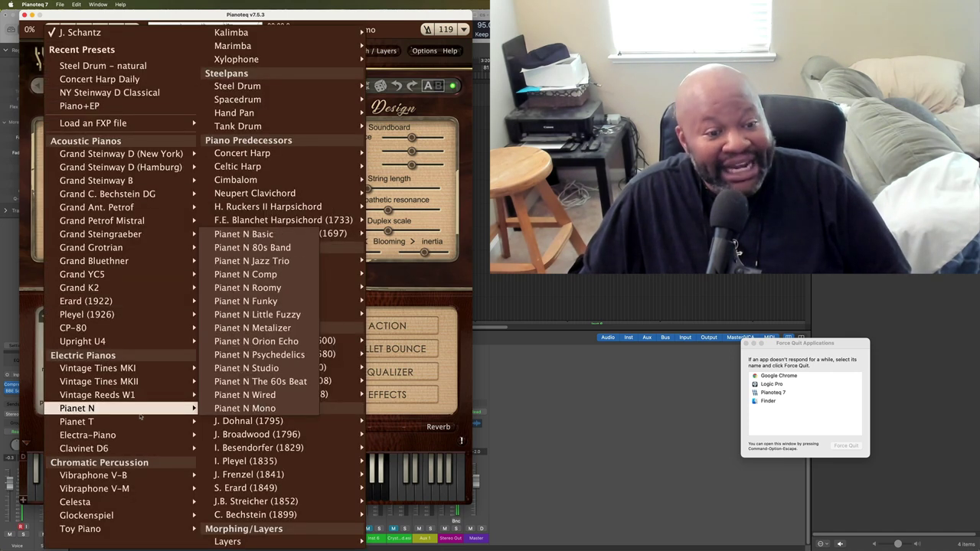
click(273, 235)
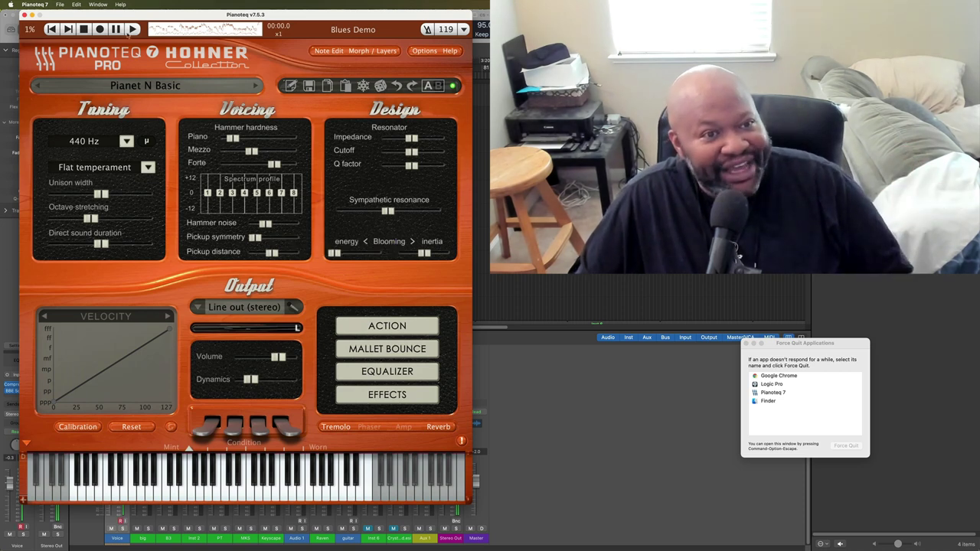
- Switch back to NY Steinway D Classical from Grand Steinway D (New York), replacing Pianet N Basic
click(143, 85)
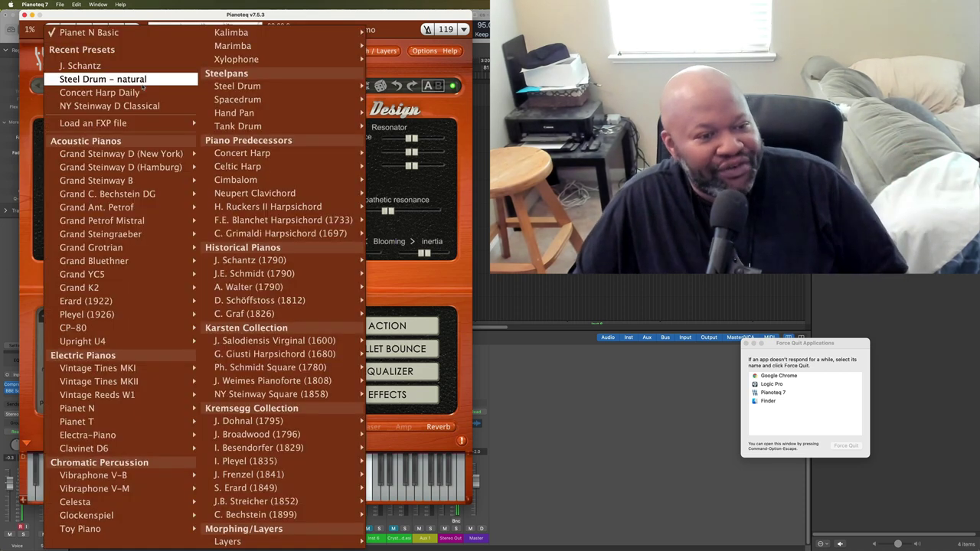
mouse_move(159, 154)
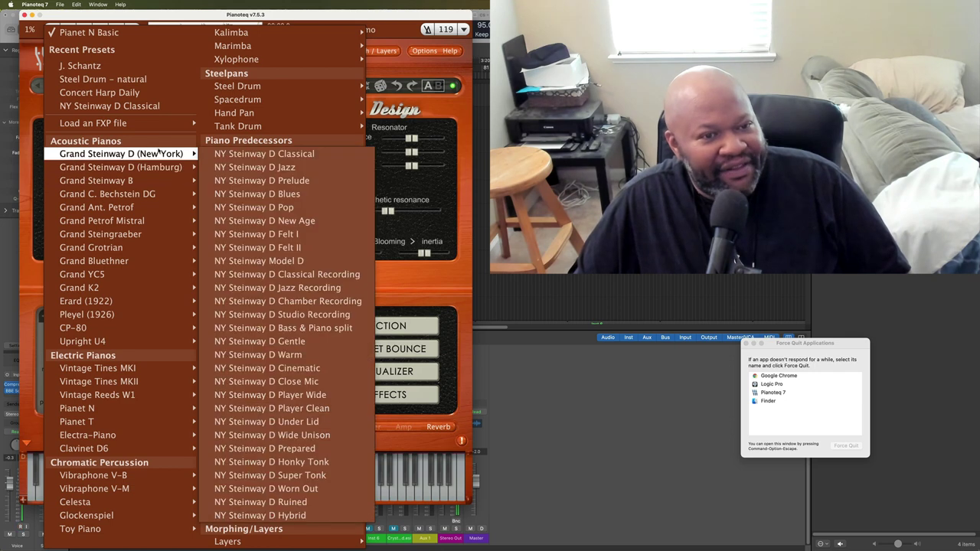
click(219, 154)
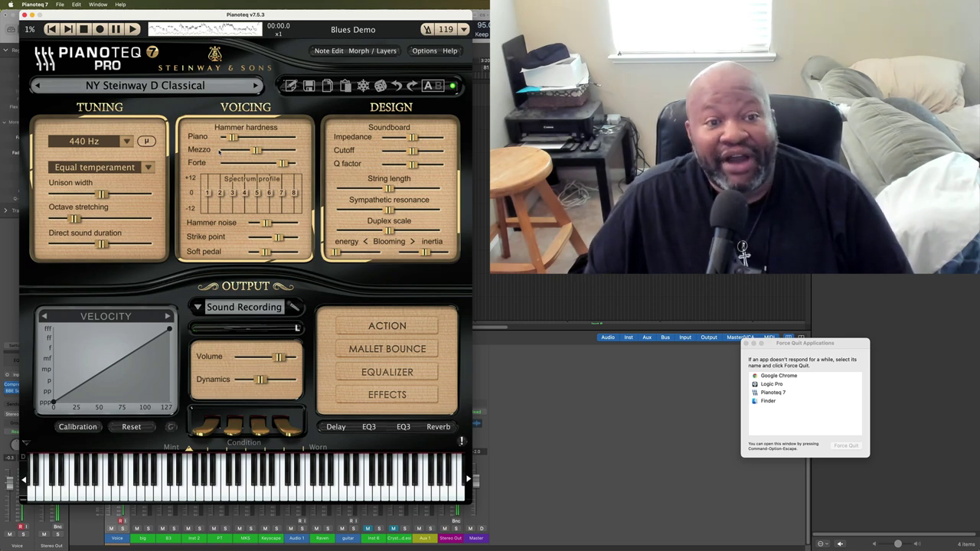
- Shift the Pianoteq window slightly right to reveal more of Logic's inspector
drag(164, 14, 204, 14)
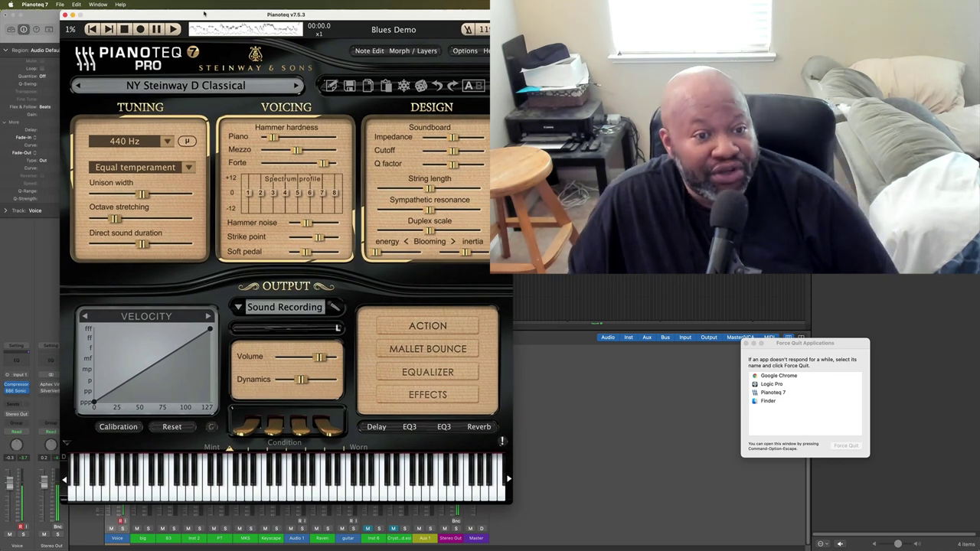